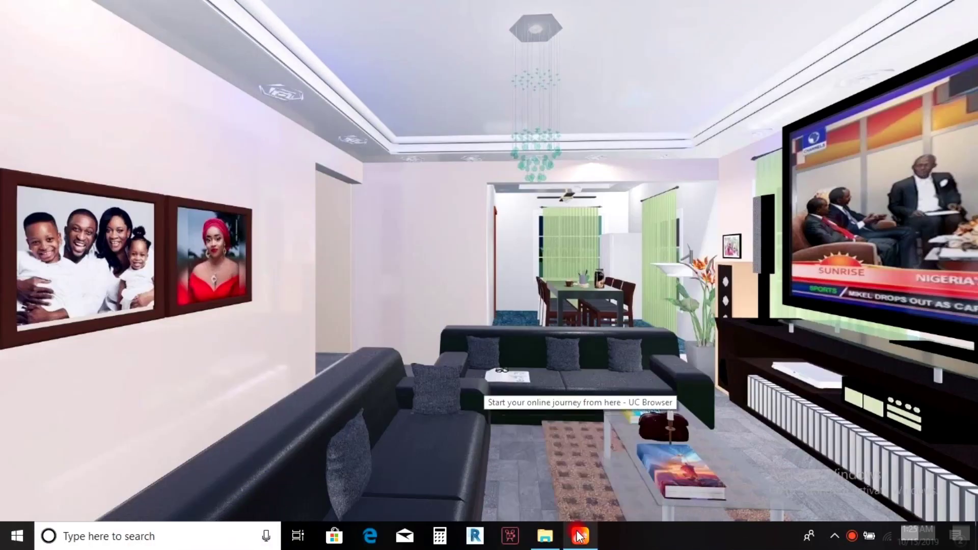
pyautogui.click(579, 536)
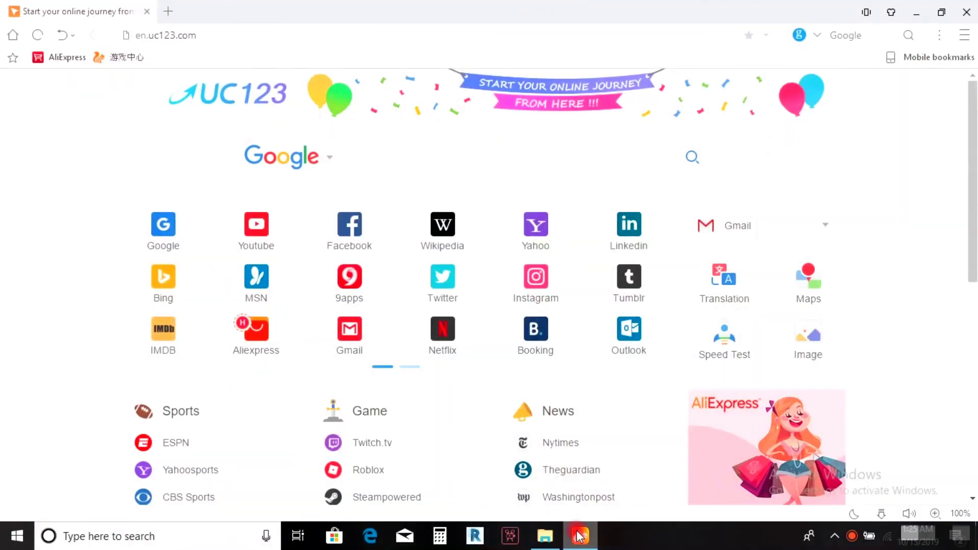
pyautogui.click(287, 44)
pyautogui.write('W')
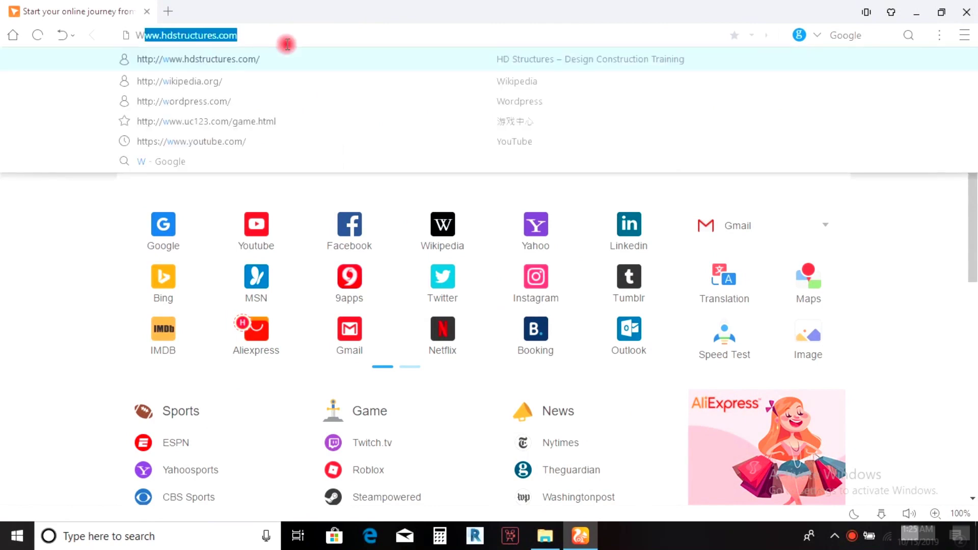
pyautogui.press('Return')
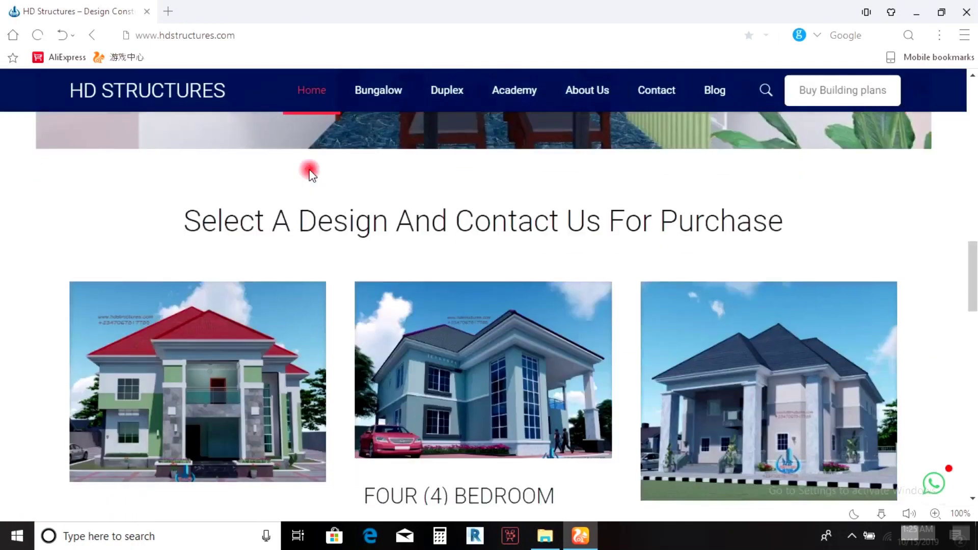
# Open the Academy section's software downloads page on the HD Structures site
pyautogui.scroll(5, 312, 171)
pyautogui.scroll(10, 328, 169)
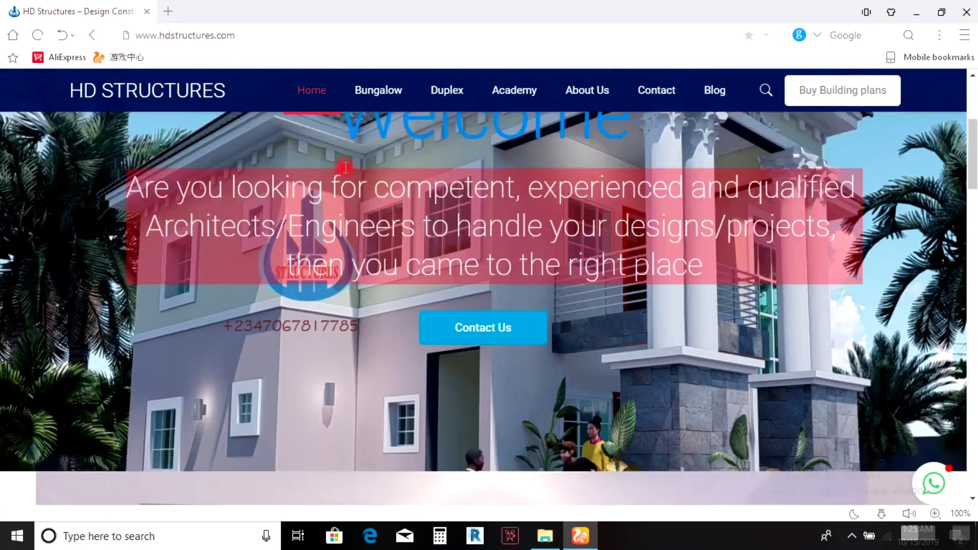
pyautogui.moveTo(378, 148)
pyautogui.moveTo(490, 149)
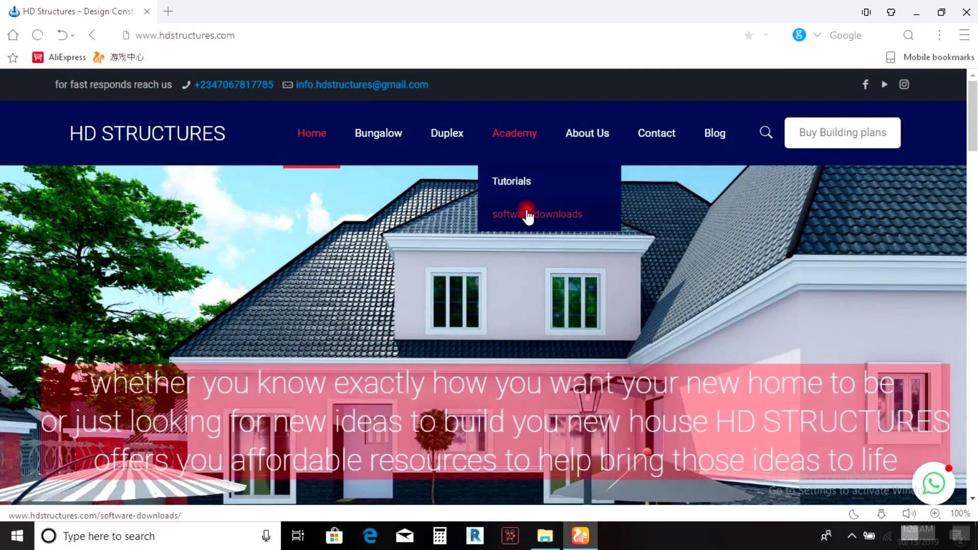
pyautogui.click(528, 214)
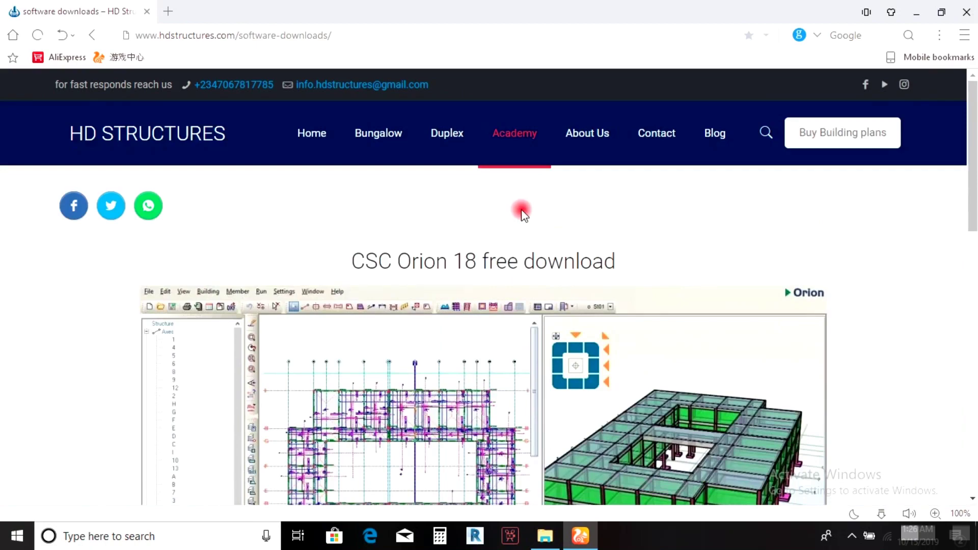
# Find the archive password below the free download link for CSC Orion 18 and copy it
pyautogui.scroll(-10, 522, 209)
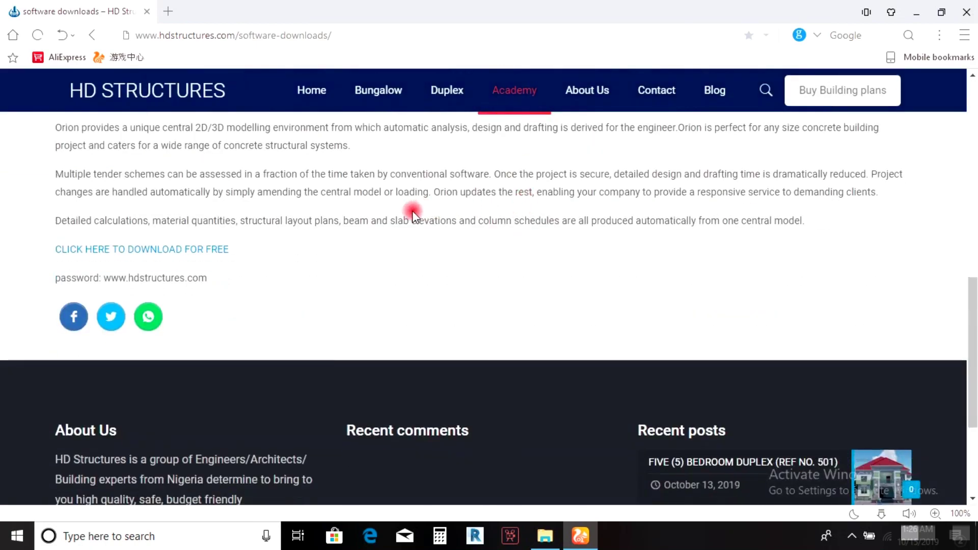
pyautogui.scroll(3, 392, 212)
pyautogui.scroll(-4, 306, 280)
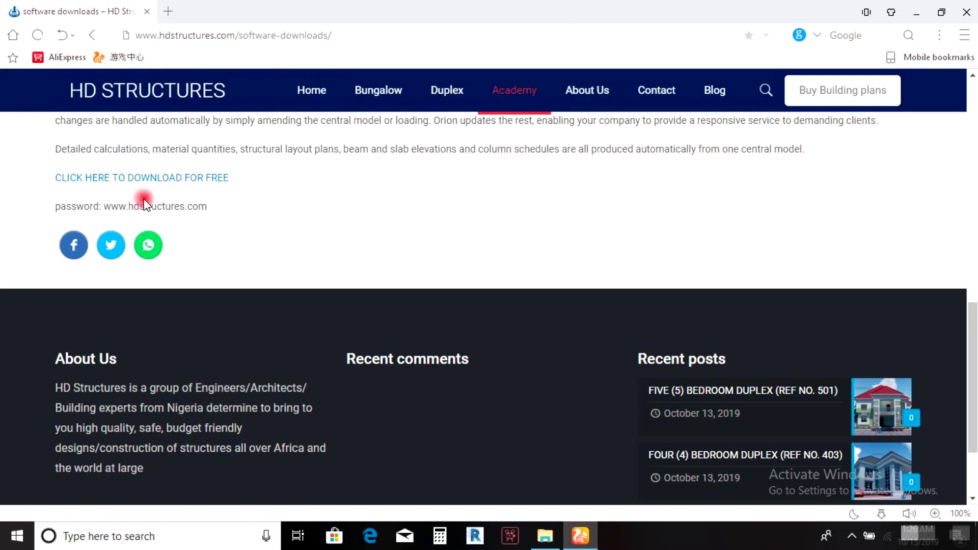
pyautogui.moveTo(104, 208); pyautogui.dragTo(208, 210)
pyautogui.rightClick(191, 211)
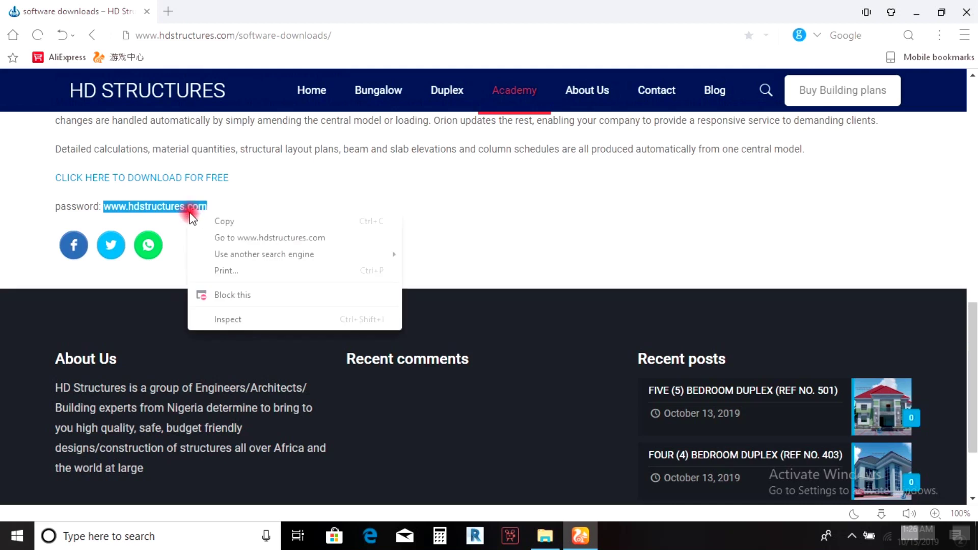
pyautogui.click(204, 221)
# Download the CSC ORION archive from Google Drive despite the missing virus scan, and open the browser's downloads list
pyautogui.click(178, 183)
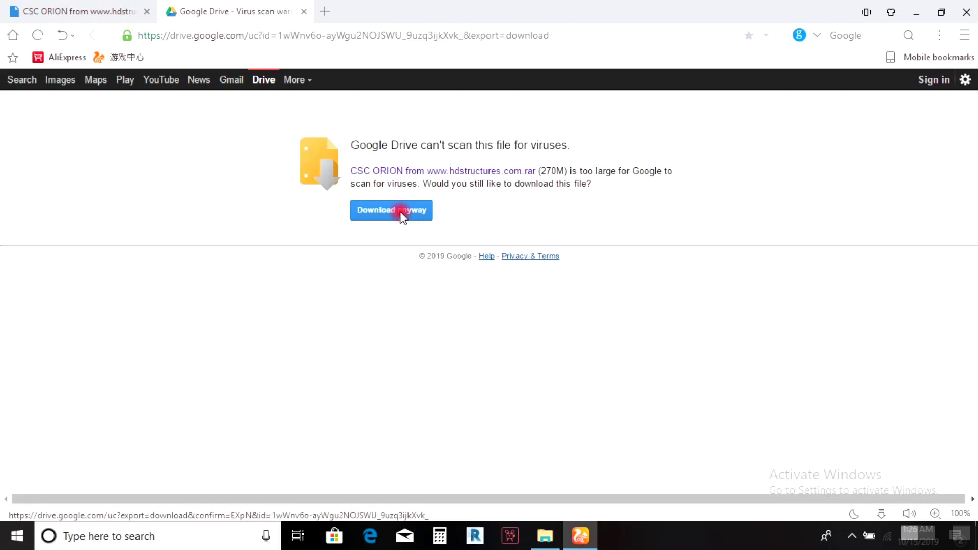
pyautogui.click(402, 216)
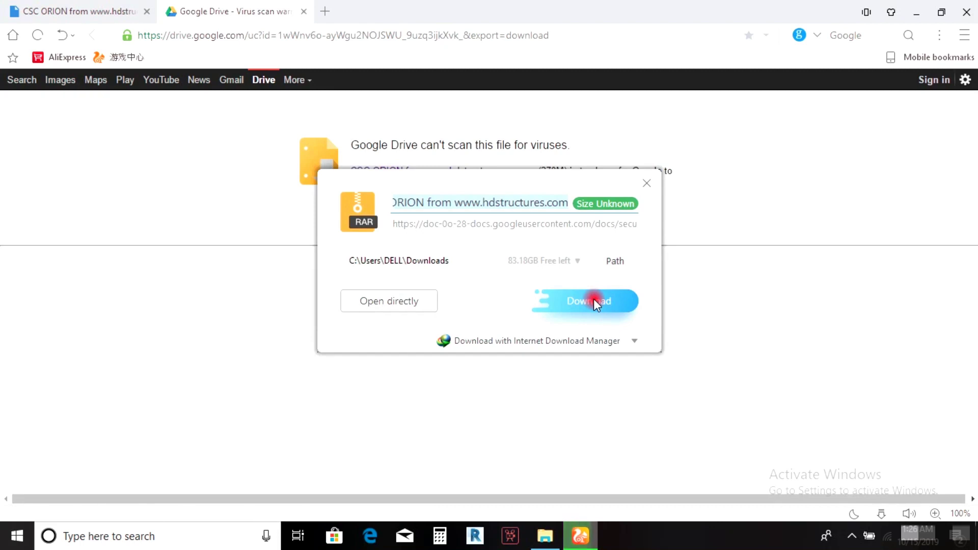
pyautogui.click(594, 301)
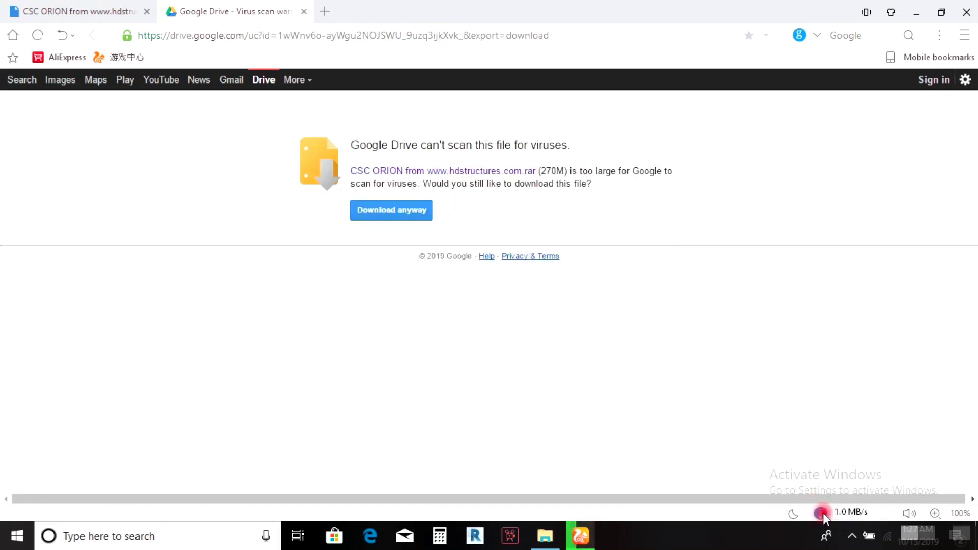
pyautogui.click(823, 513)
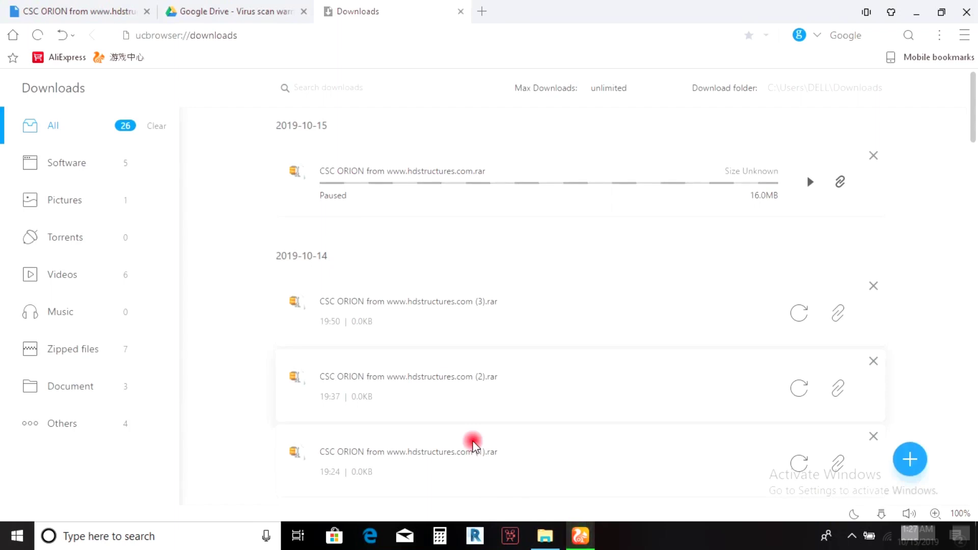
# Switch to File Explorer, disconnect the computer from the TECNO-W3 Wi-Fi network and inspect the hidden system tray icons
pyautogui.click(546, 538)
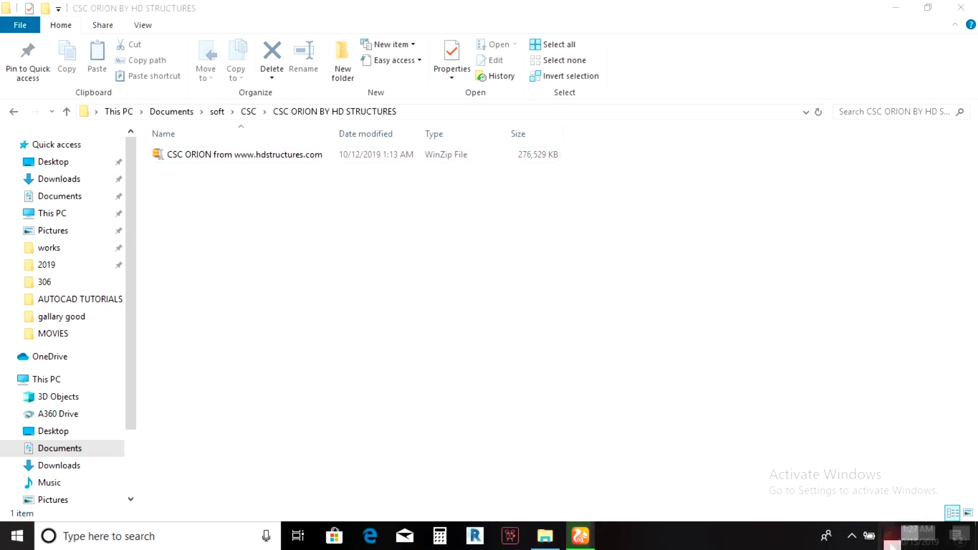
pyautogui.click(888, 536)
pyautogui.click(899, 198)
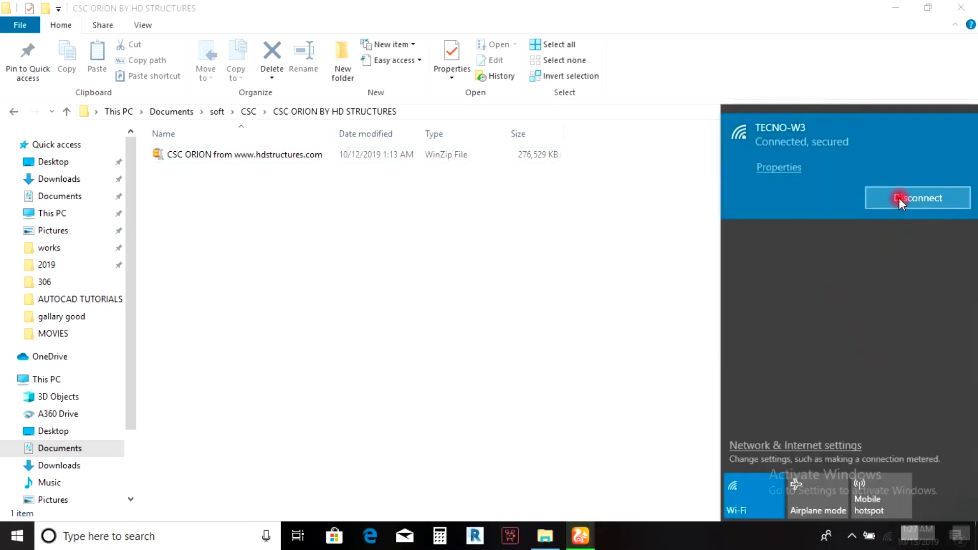
pyautogui.click(678, 306)
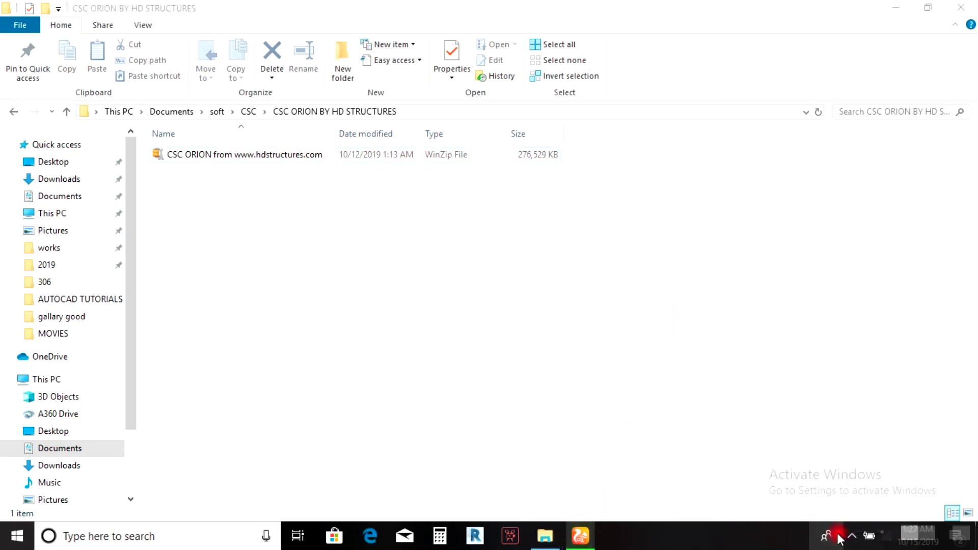
pyautogui.click(852, 537)
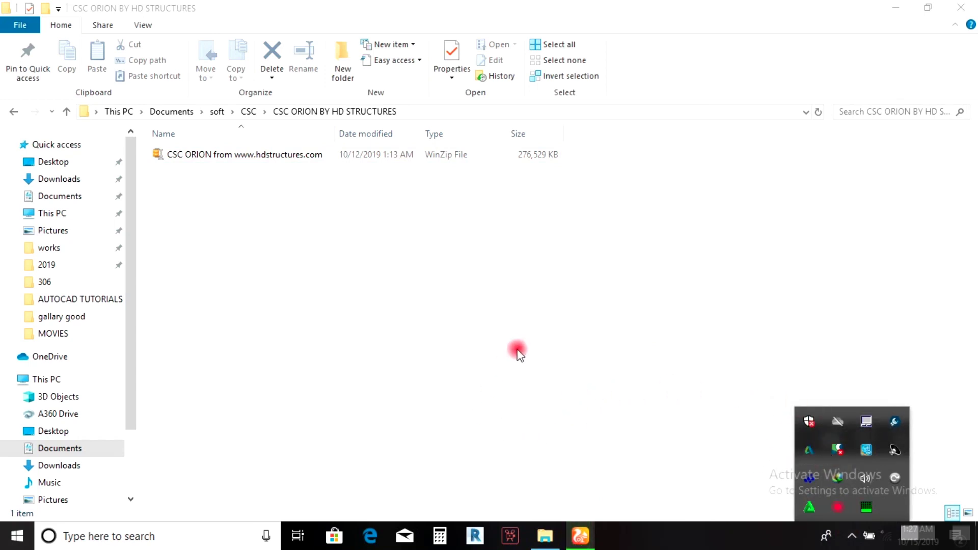
pyautogui.click(568, 329)
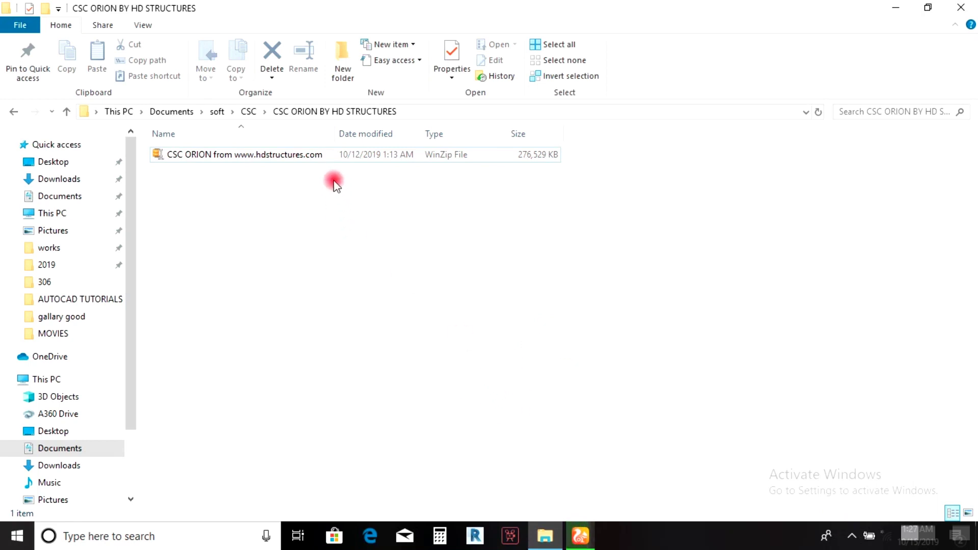
# Extract the CSC ORION archive with WinRAR to the default destination folder, entering the archive password
pyautogui.click(333, 154)
pyautogui.rightClick(348, 154)
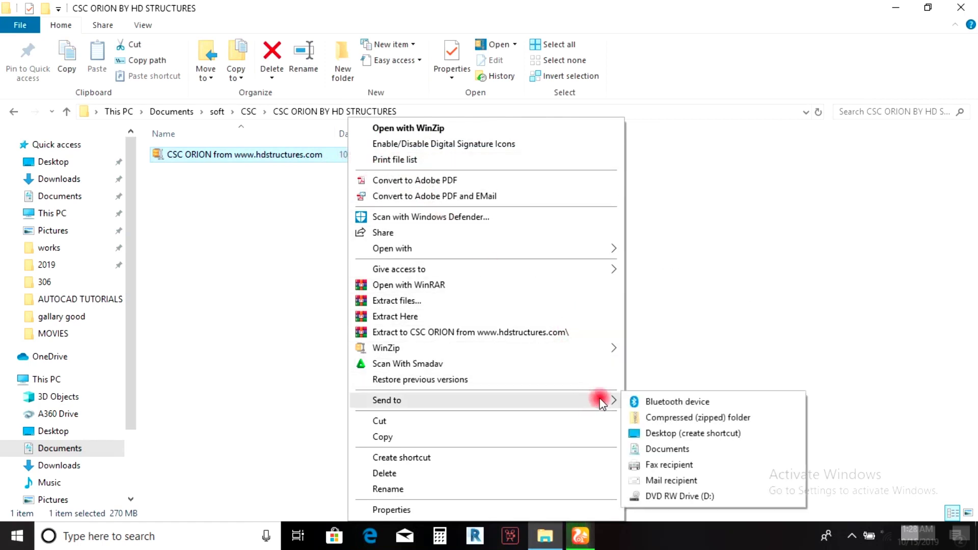
pyautogui.click(565, 304)
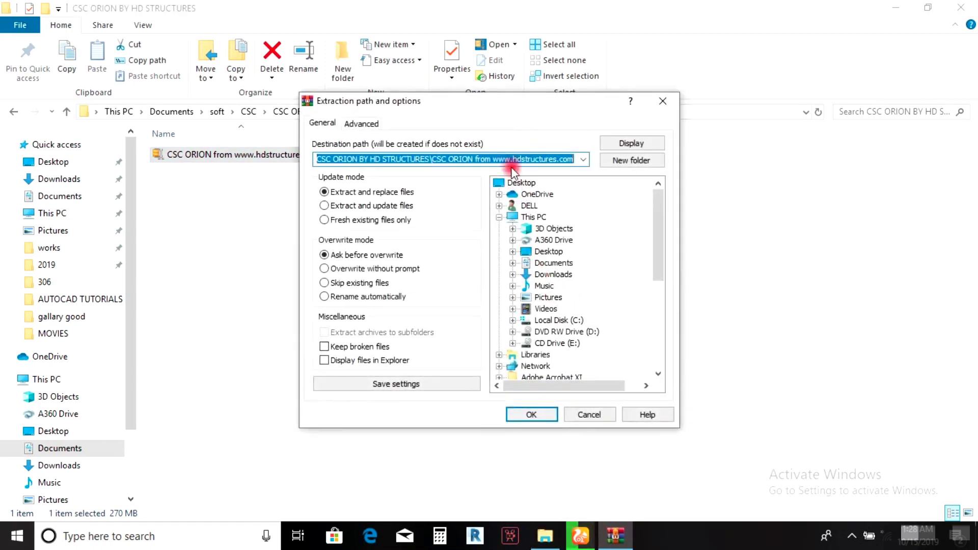
pyautogui.click(532, 414)
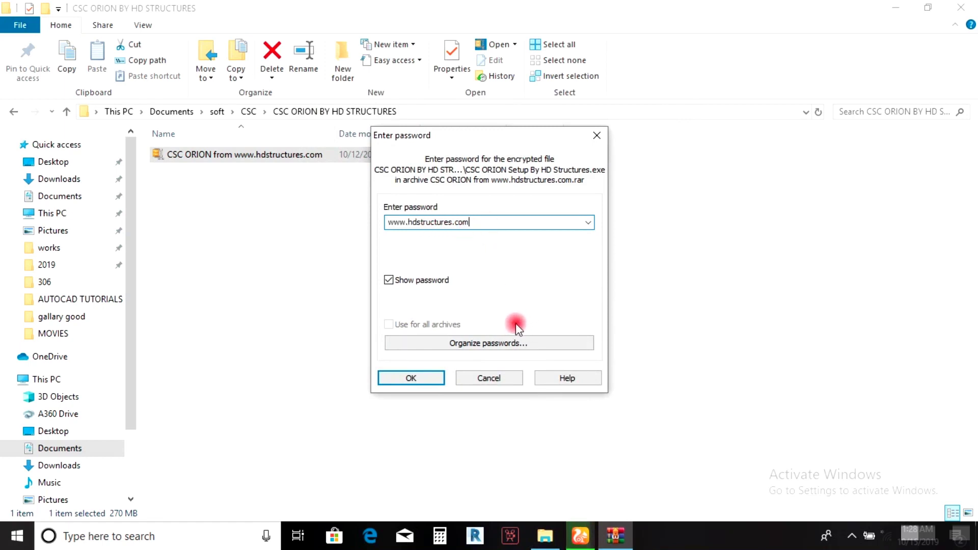
pyautogui.click(418, 383)
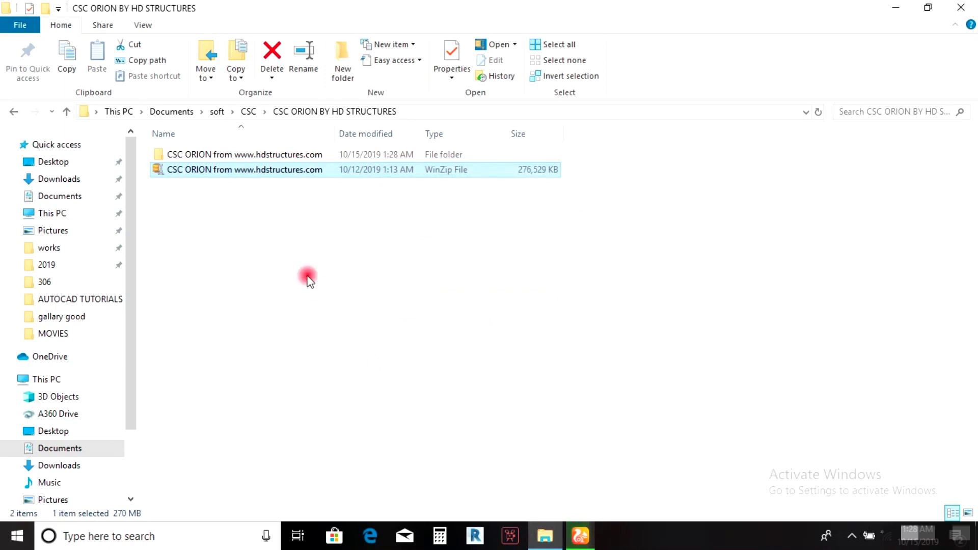
# Open the extracted folder's CSC ORION BY HD STRUCTURES subfolder and run CSC ORION Setup By HD Structures as administrator
pyautogui.doubleClick(253, 152)
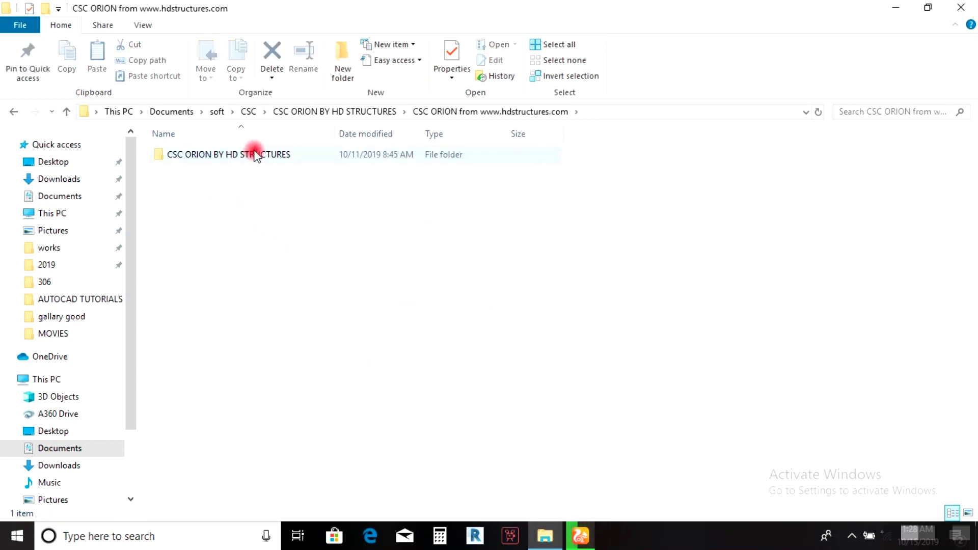
pyautogui.doubleClick(254, 155)
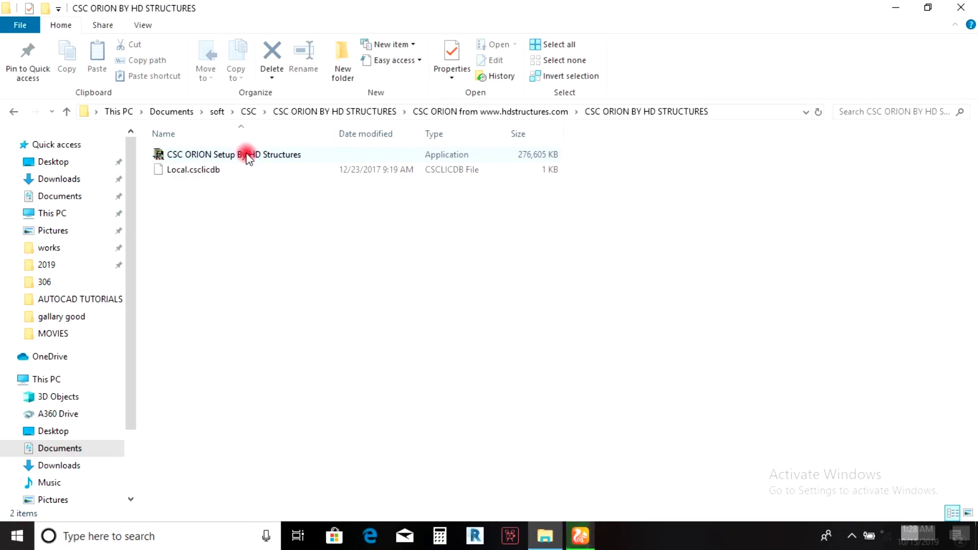
pyautogui.click(224, 158)
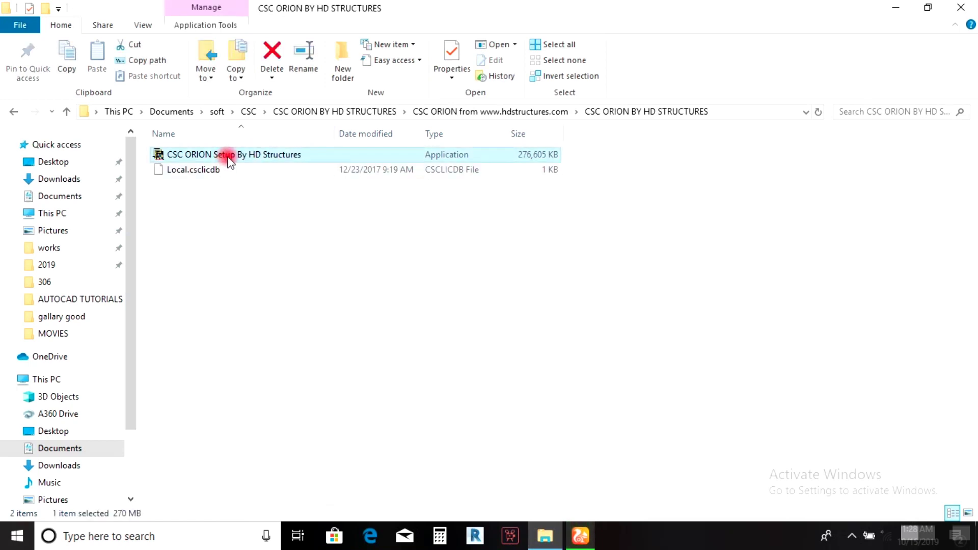
pyautogui.rightClick(228, 158)
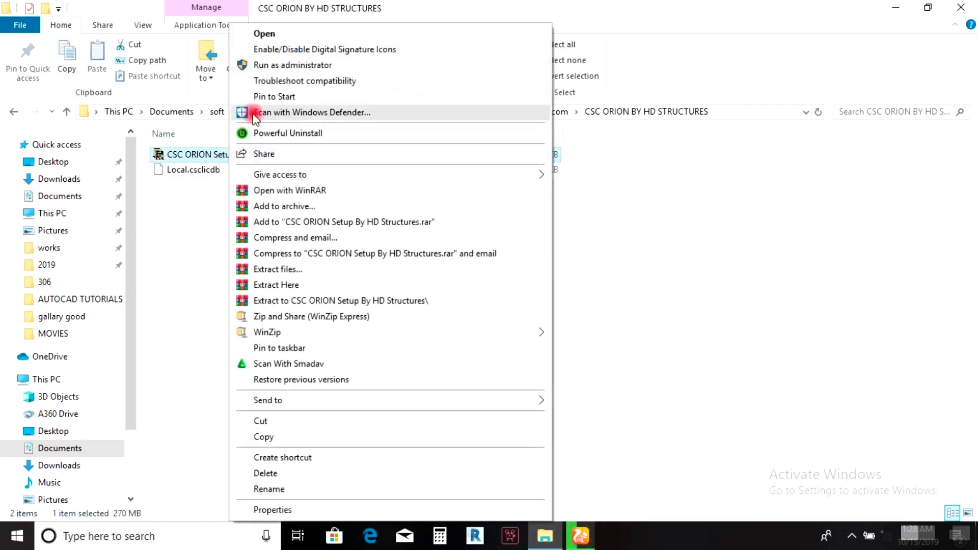
pyautogui.click(293, 66)
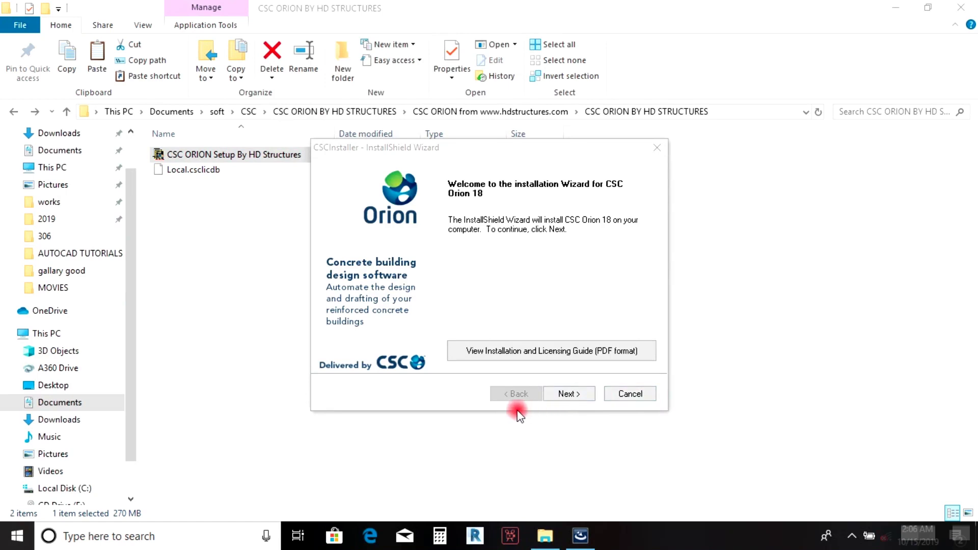
# Install CSC Orion 18, accepting the license agreement and using the Typical (Recommended) setup type, and finish the wizard
pyautogui.click(580, 395)
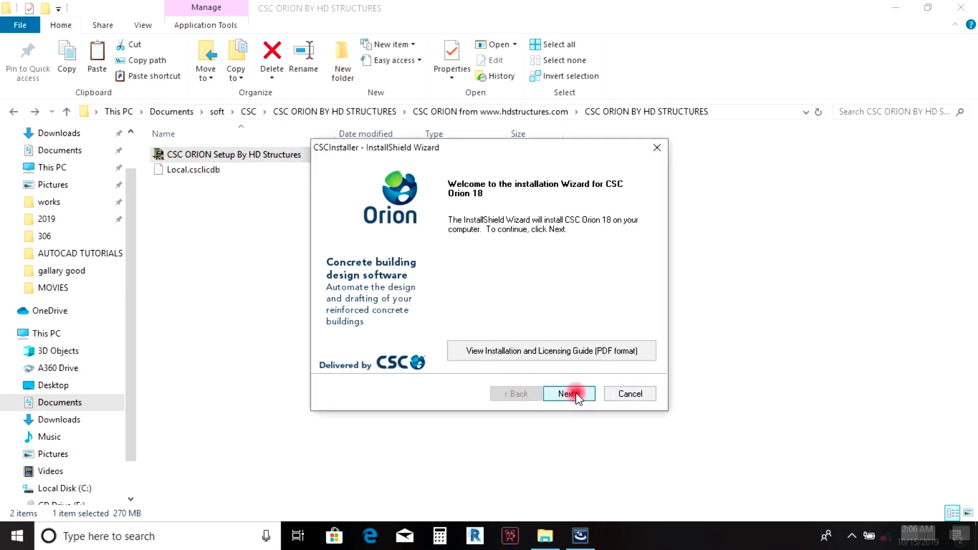
pyautogui.hotkey('alt', 'a')
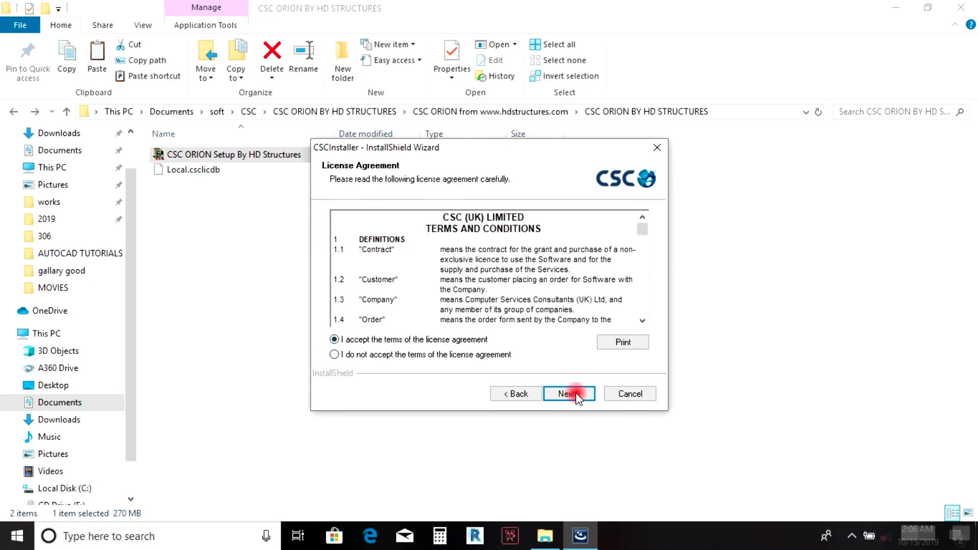
pyautogui.click(577, 396)
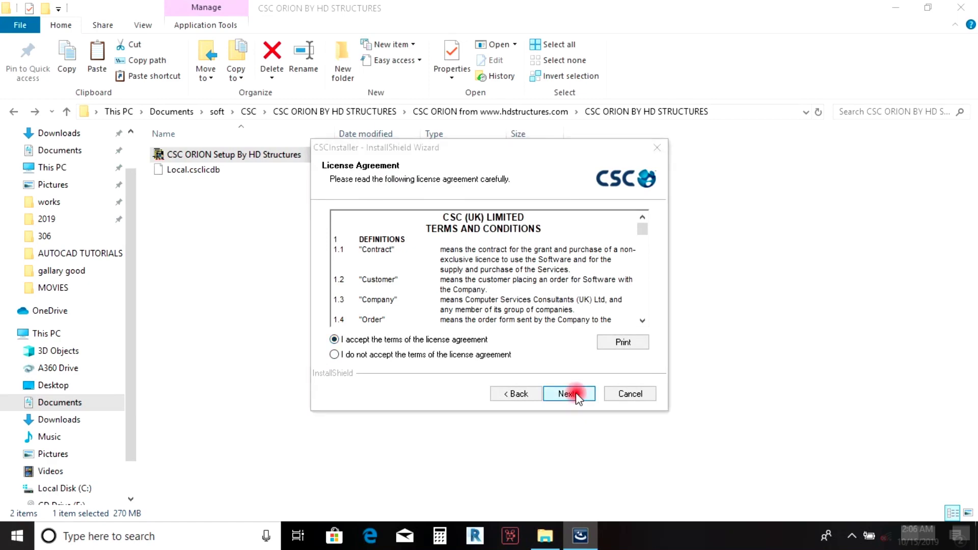
pyautogui.press('Return')
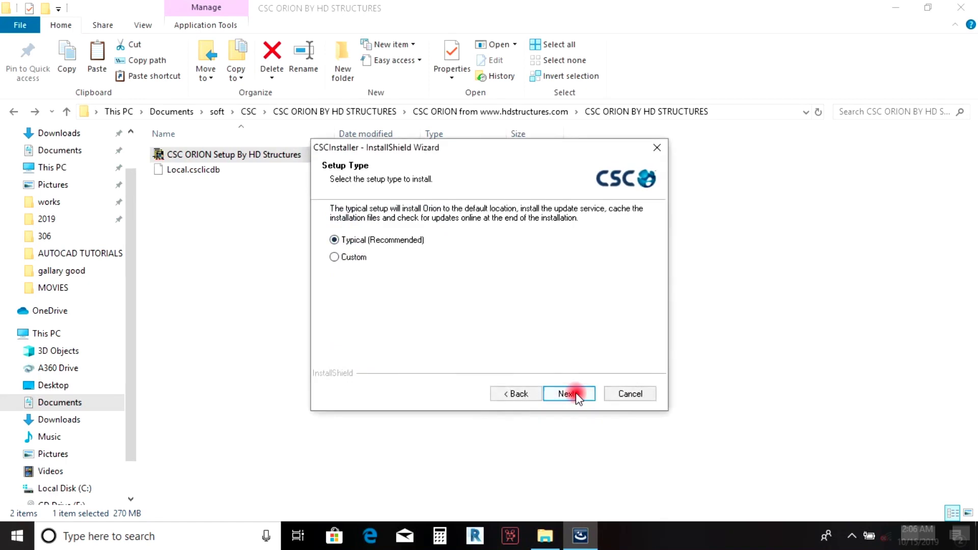
pyautogui.click(577, 395)
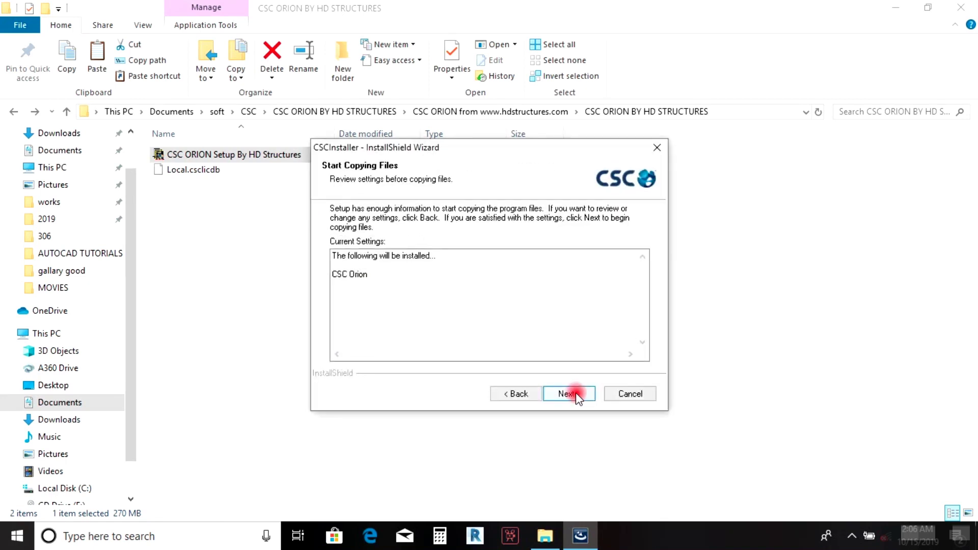
pyautogui.click(568, 394)
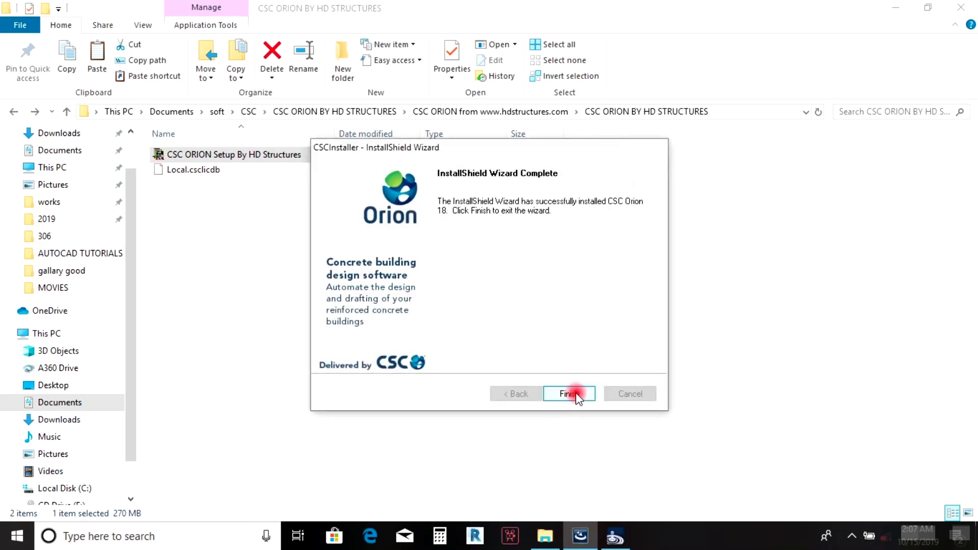
pyautogui.click(577, 395)
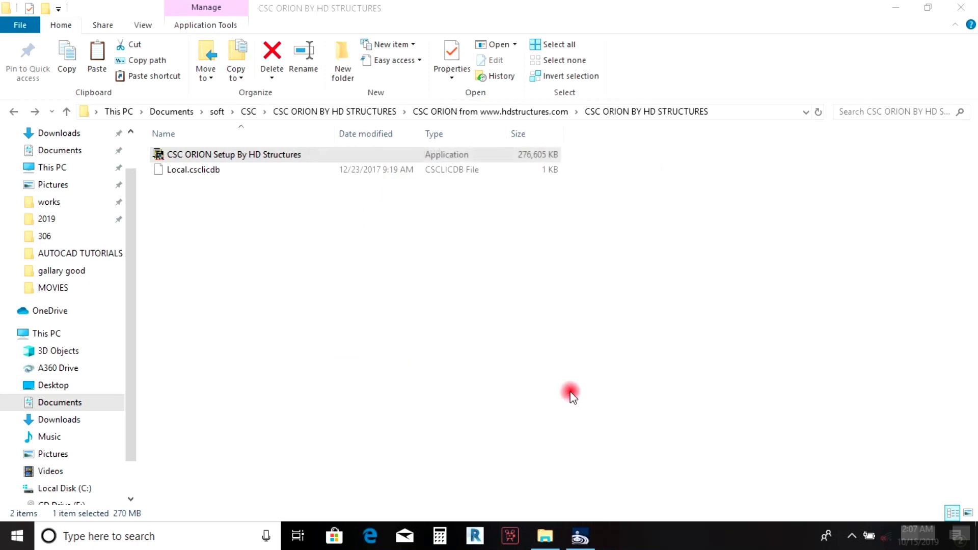
# Copy the Local.csclicdb file from the extracted CSC ORION BY HD STRUCTURES folder
pyautogui.click(208, 171)
pyautogui.rightClick(209, 172)
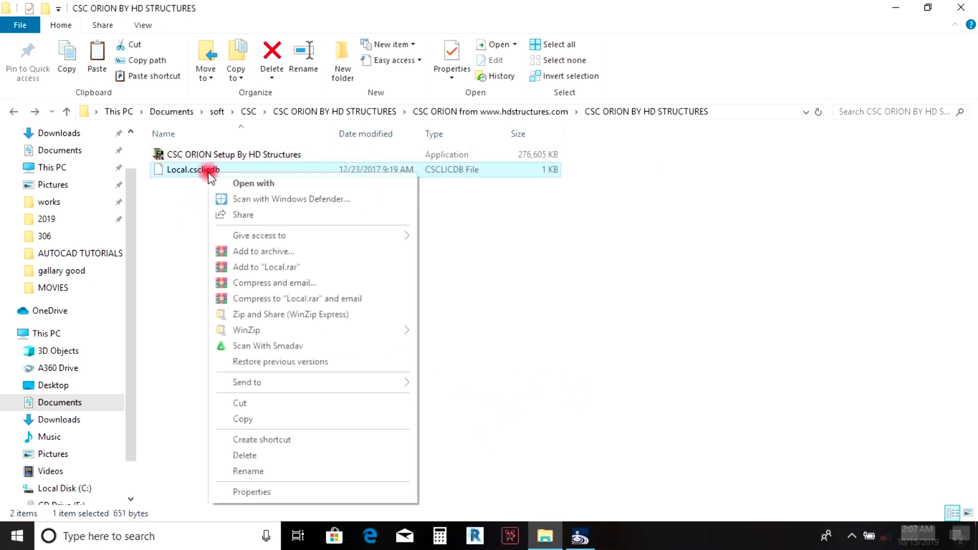
pyautogui.click(250, 418)
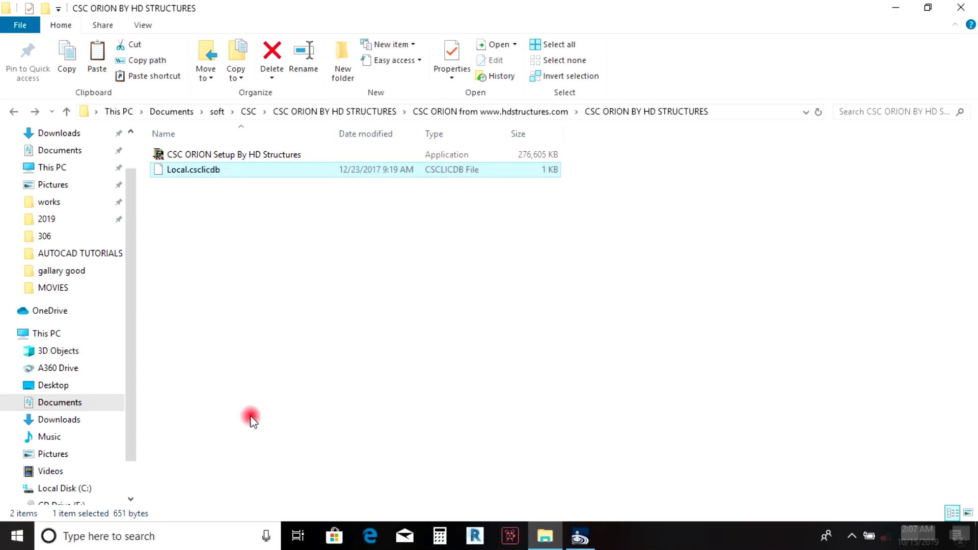
# Find the Windows setting for hidden items and apply Show hidden files, folders, and drives in File Explorer Options
pyautogui.click(158, 539)
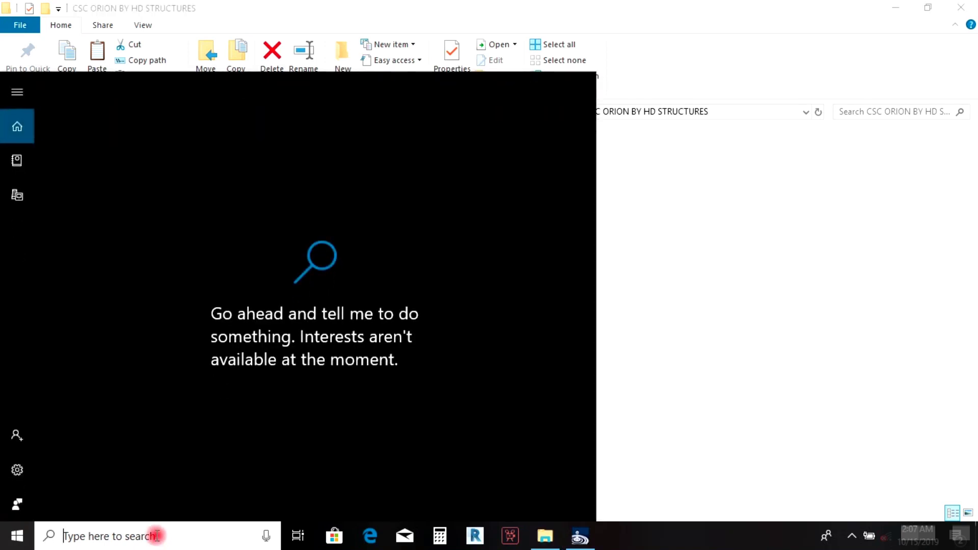
pyautogui.write('h')
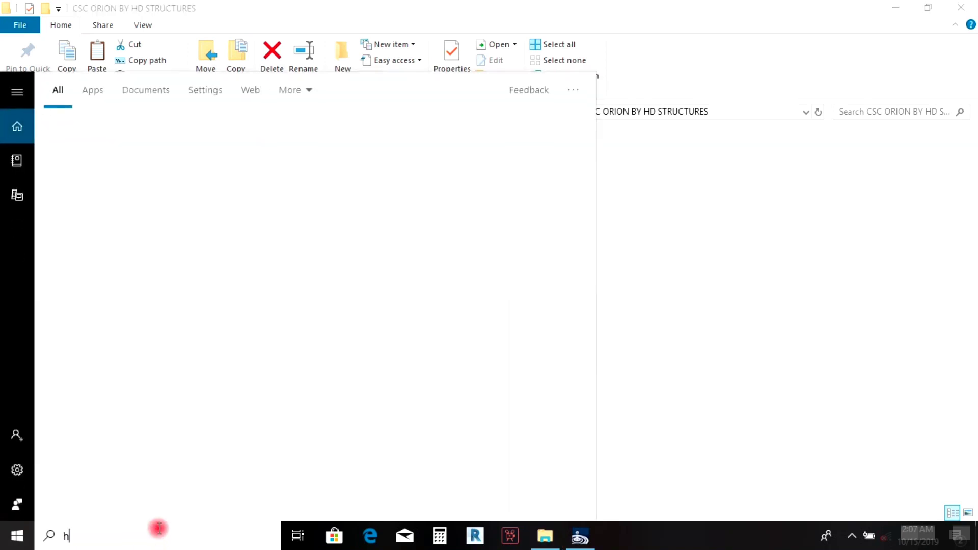
pyautogui.write('d')
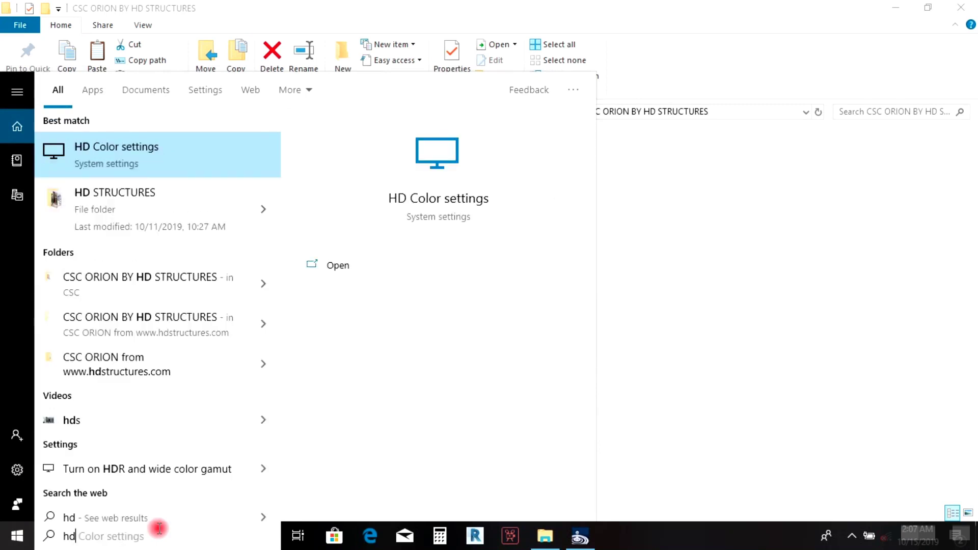
pyautogui.press('BackSpace')
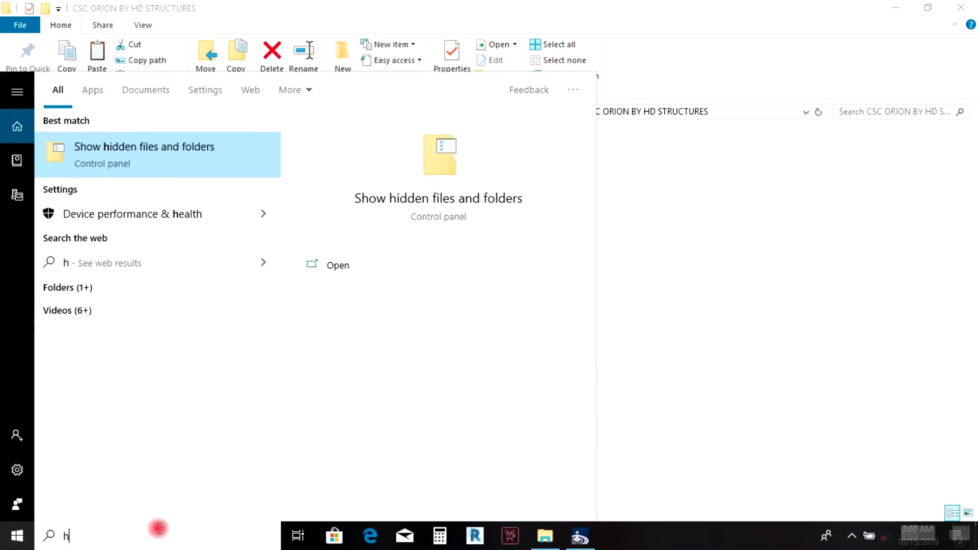
pyautogui.click(150, 155)
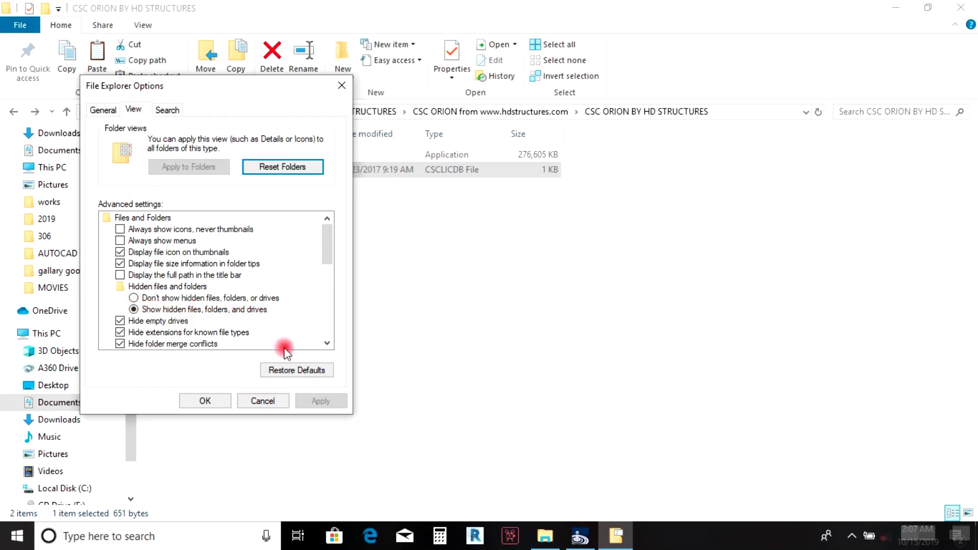
pyautogui.click(144, 312)
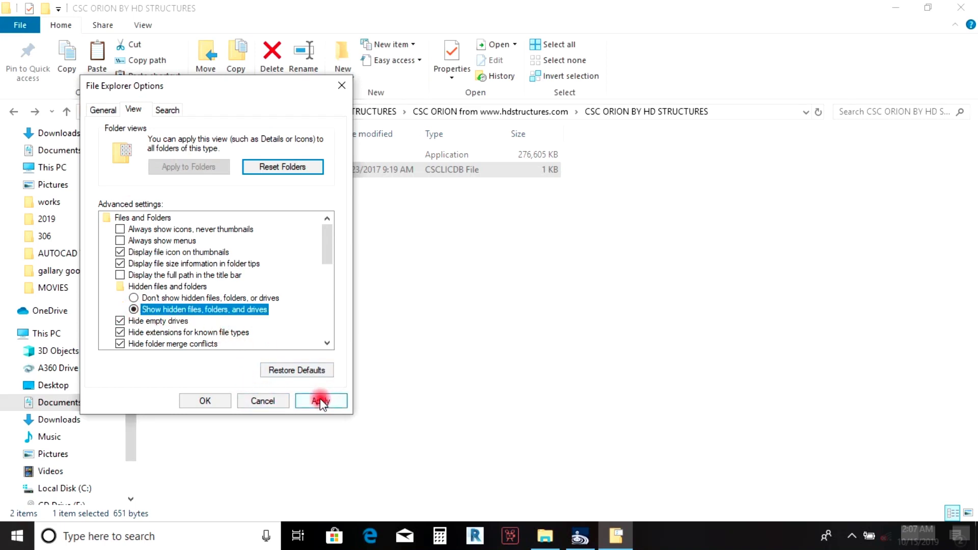
pyautogui.click(320, 402)
pyautogui.click(204, 399)
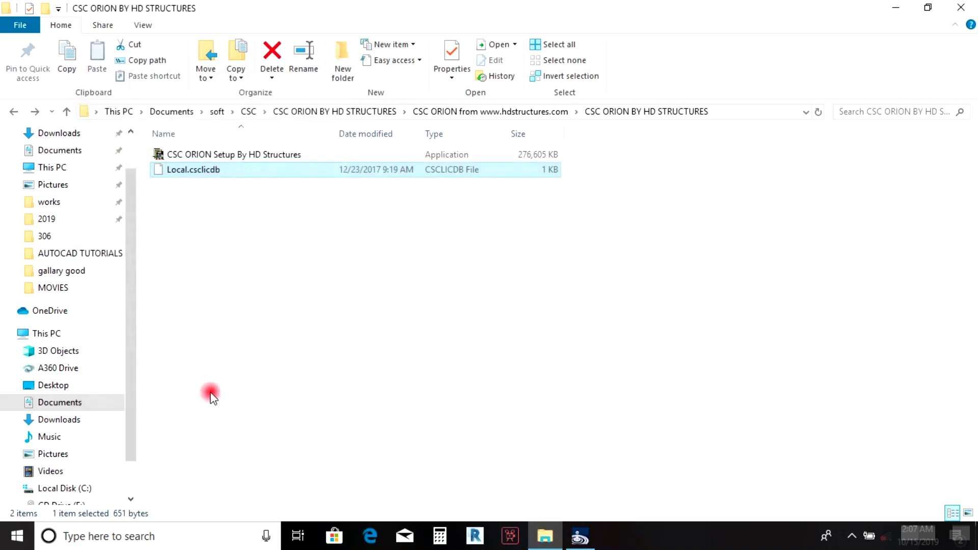
# Open the Licensing folder at C:\ProgramData\CSC\Licensing
pyautogui.click(59, 337)
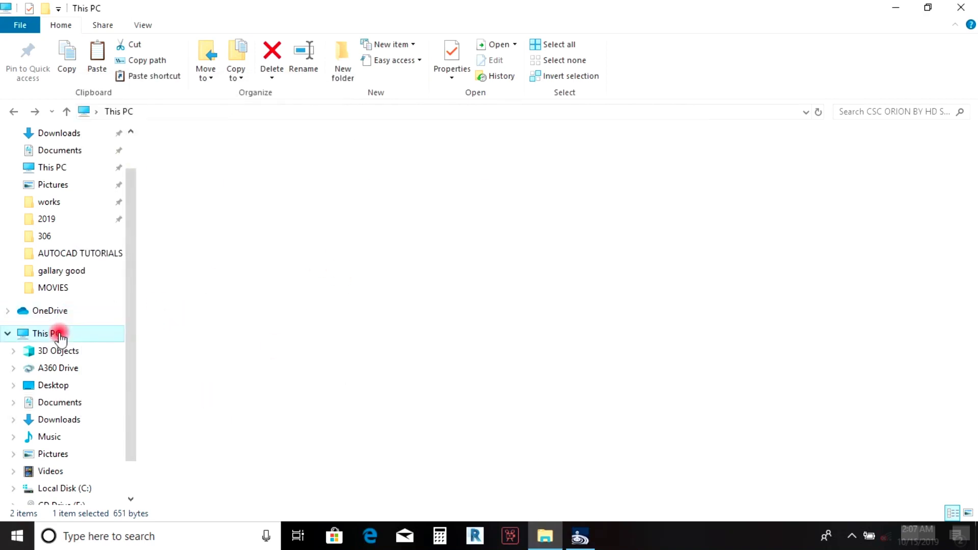
pyautogui.click(399, 277)
pyautogui.doubleClick(399, 277)
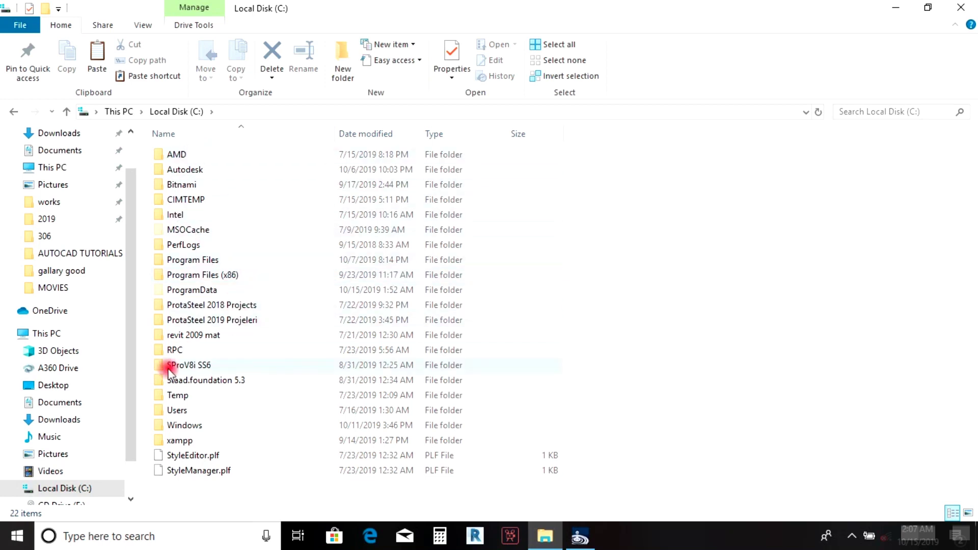
pyautogui.doubleClick(212, 290)
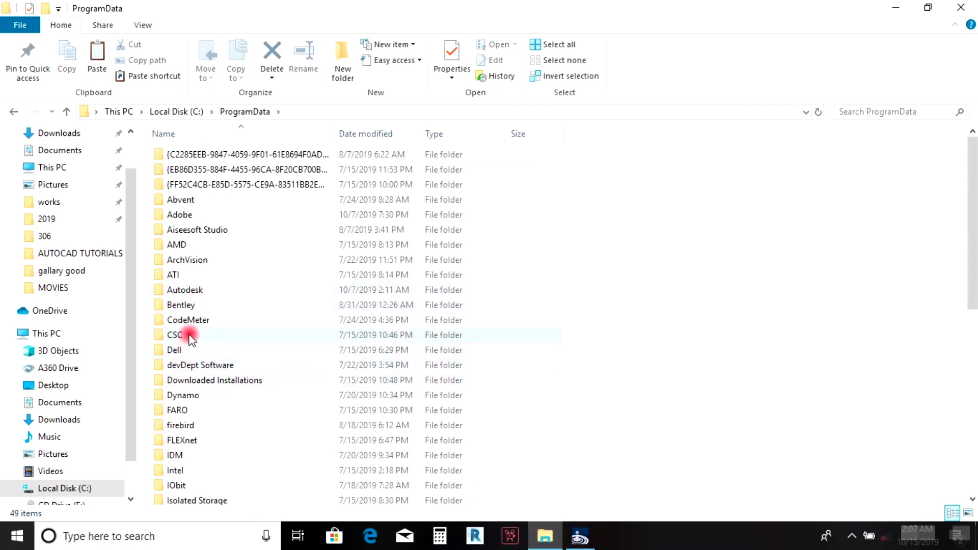
pyautogui.doubleClick(176, 335)
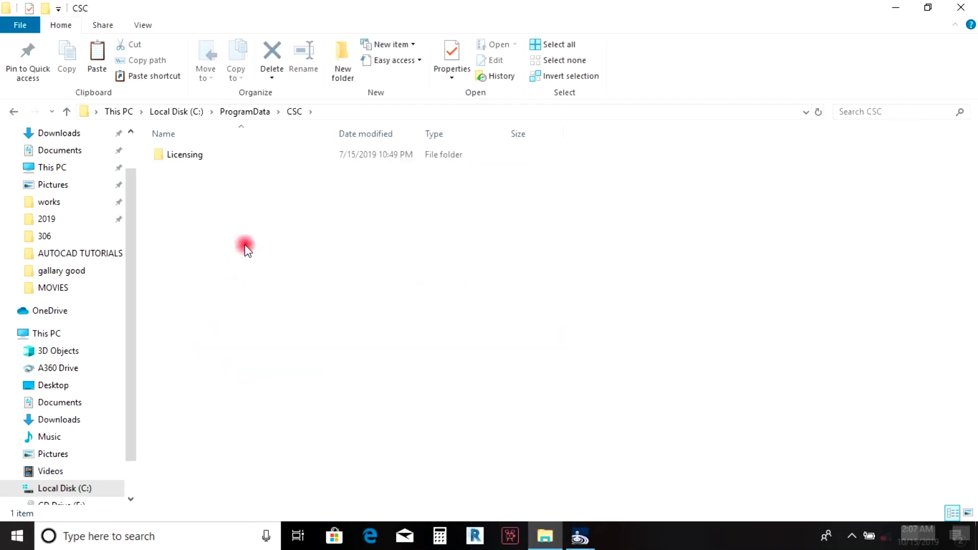
pyautogui.doubleClick(179, 156)
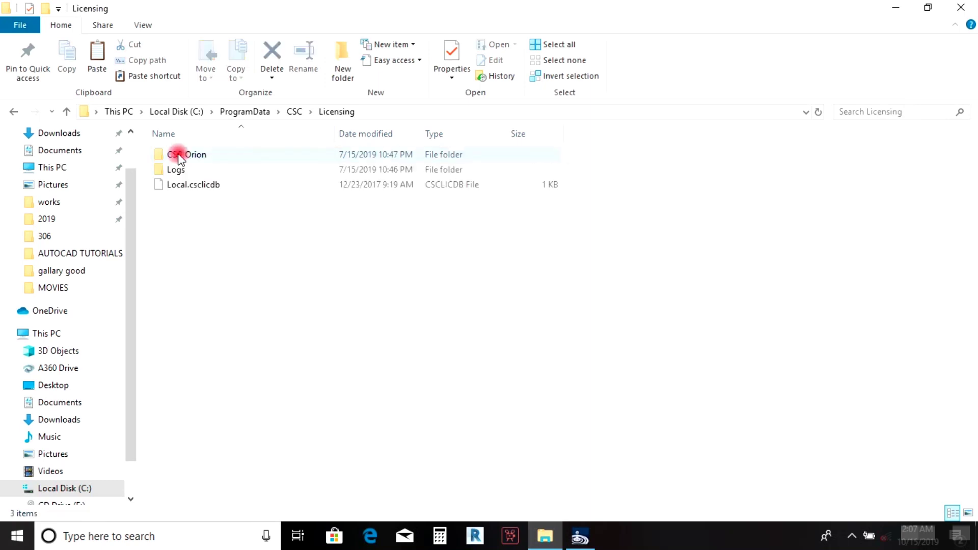
# Paste the copied Local.csclicdb into the Licensing folder, replacing the file in the destination
pyautogui.rightClick(192, 197)
pyautogui.click(223, 341)
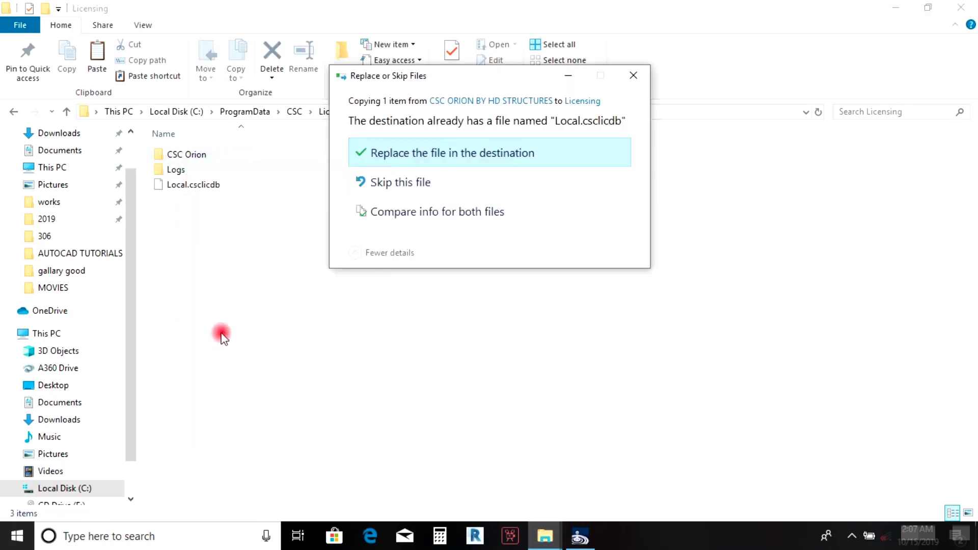
pyautogui.click(409, 146)
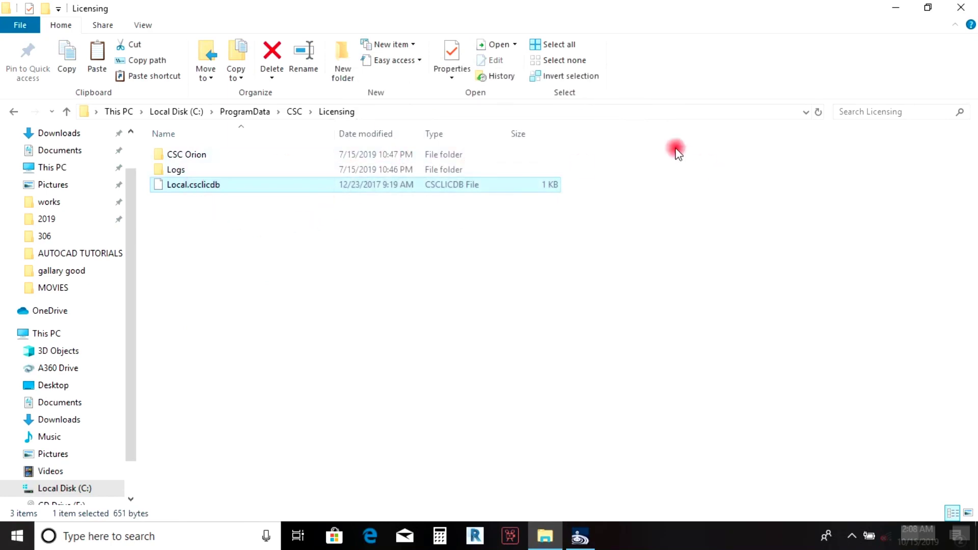
# Close File Explorer and the Software Manager window, and launch Orion 18 from the Windows search
pyautogui.click(963, 14)
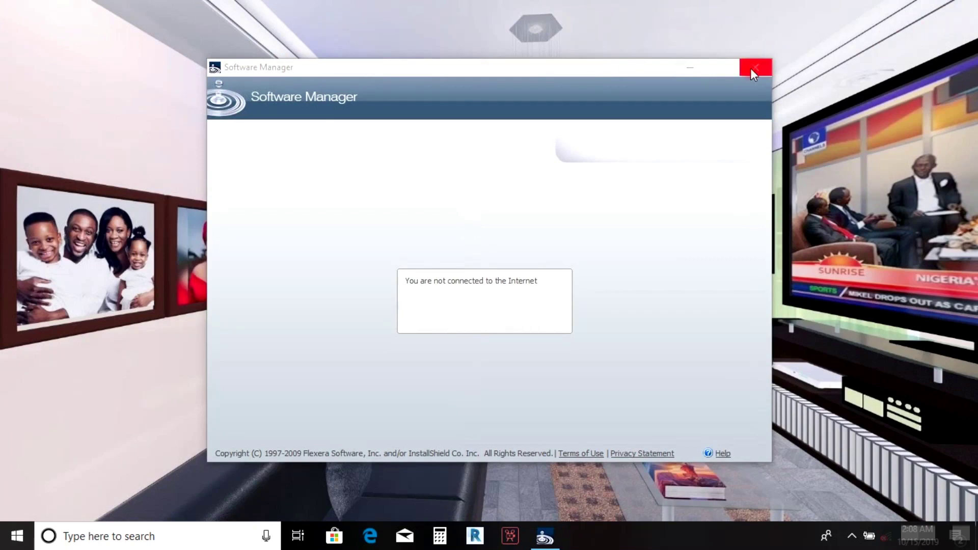
pyautogui.click(753, 69)
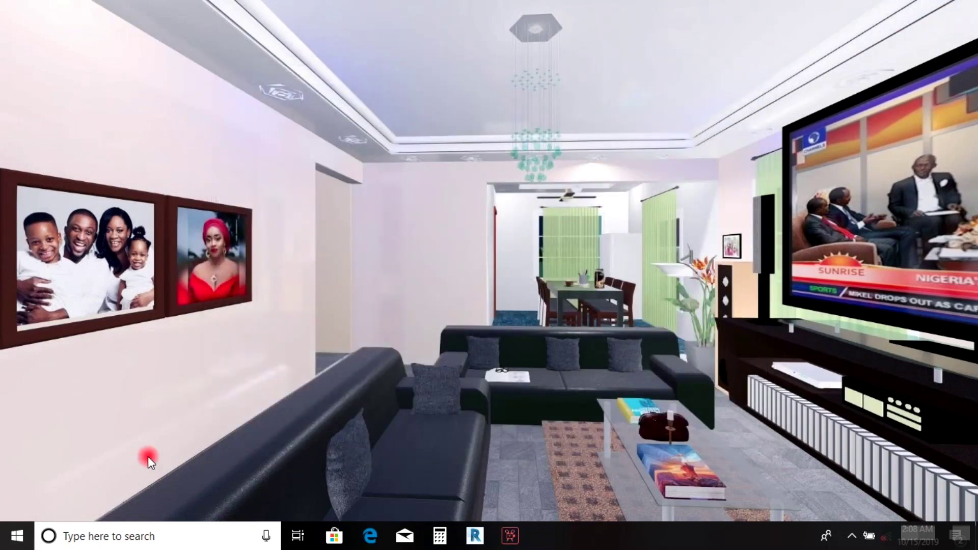
pyautogui.click(109, 537)
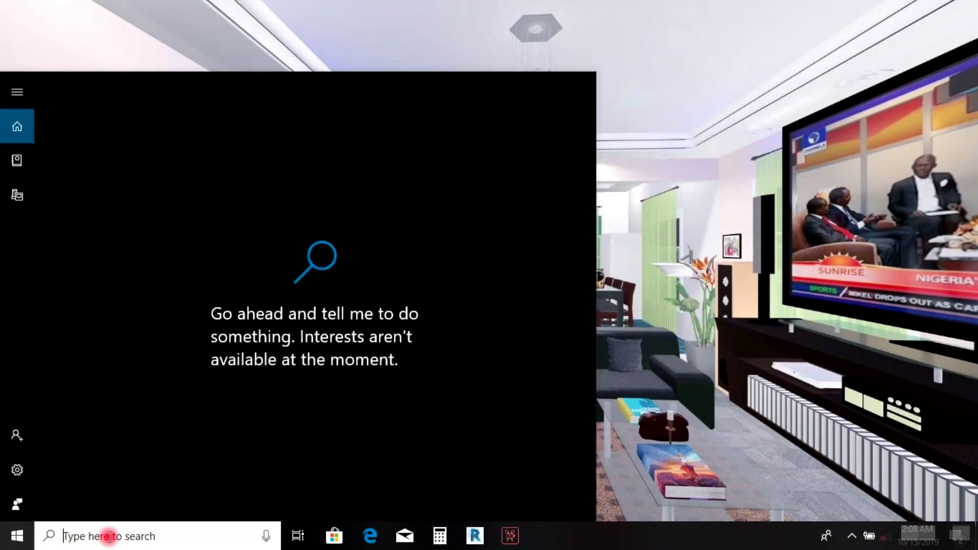
pyautogui.write('ori')
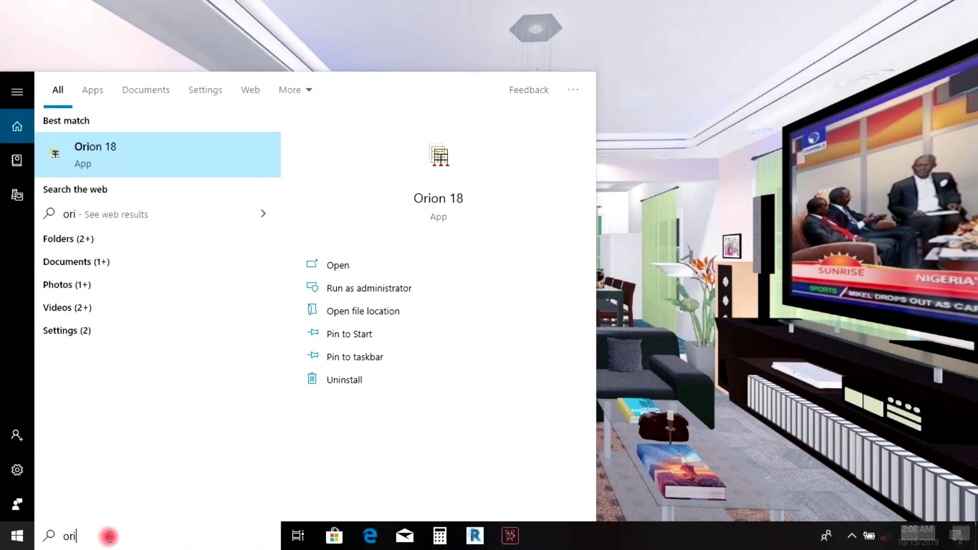
pyautogui.click(158, 160)
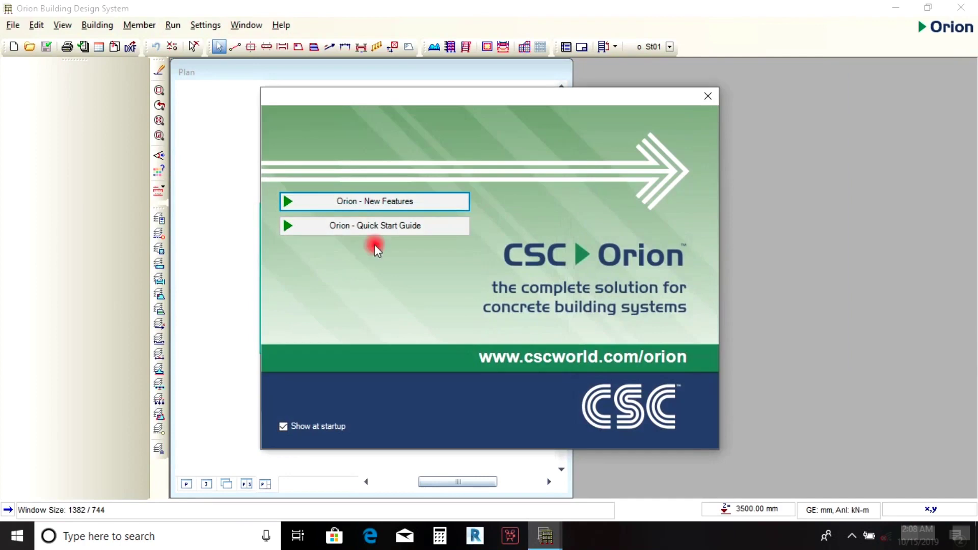
# Dismiss the welcome screen, open the DOC_Example_01_R18 project and show the building in the 3D view
pyautogui.click(708, 97)
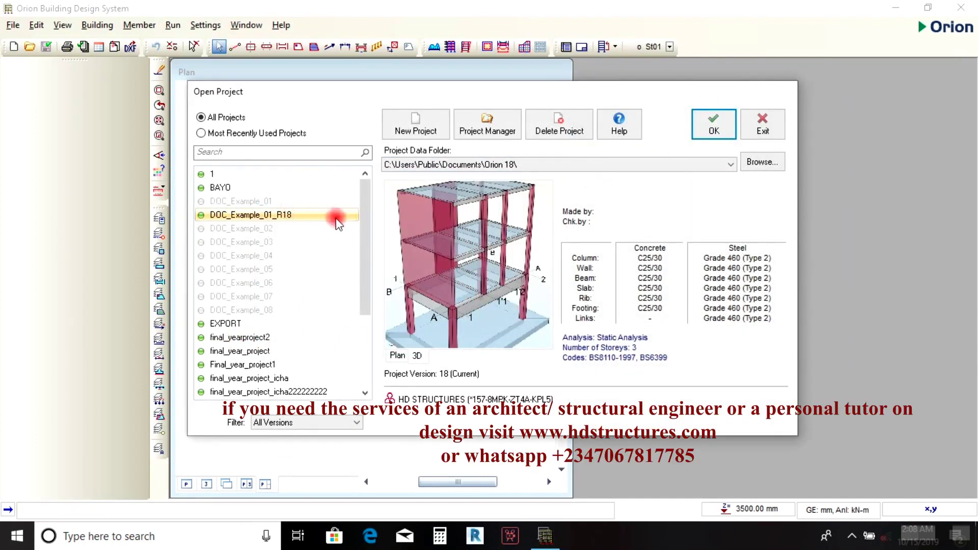
pyautogui.click(719, 125)
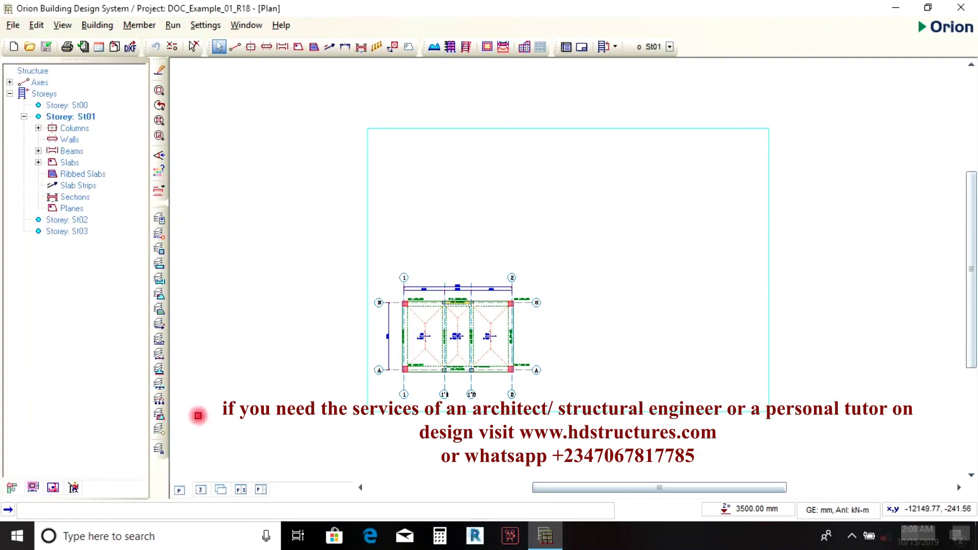
pyautogui.click(201, 491)
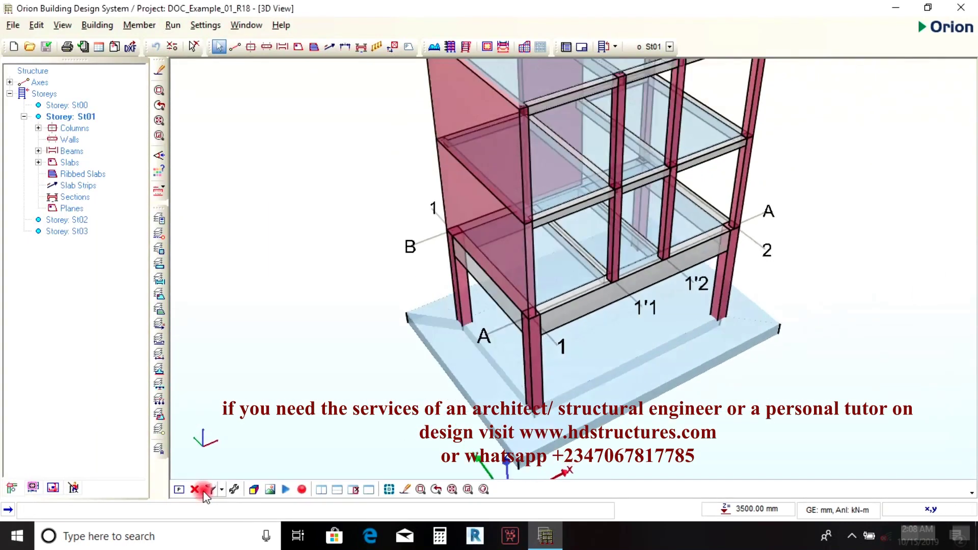
pyautogui.scroll(5, 586, 334)
pyautogui.scroll(-2, 582, 276)
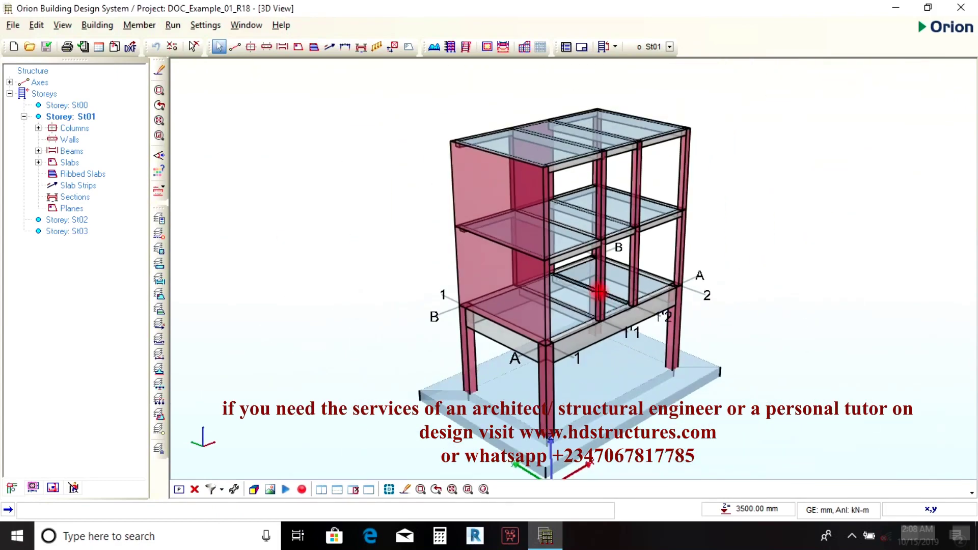